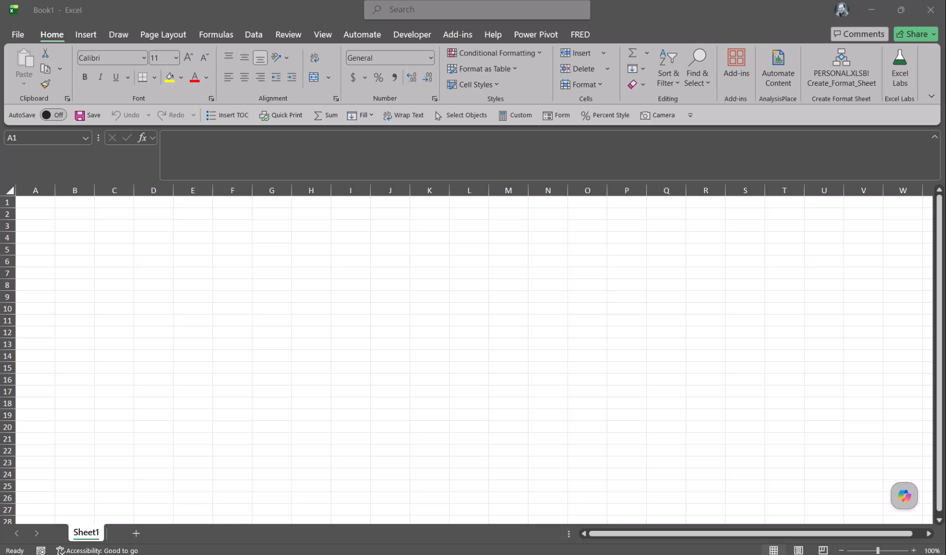
Step: Review the repeated header rows in Repeated Headers.txt in Notepad, closing the covering browser window, and return to the Excel workbook
{"action": "key", "text": "alt+Tab"}
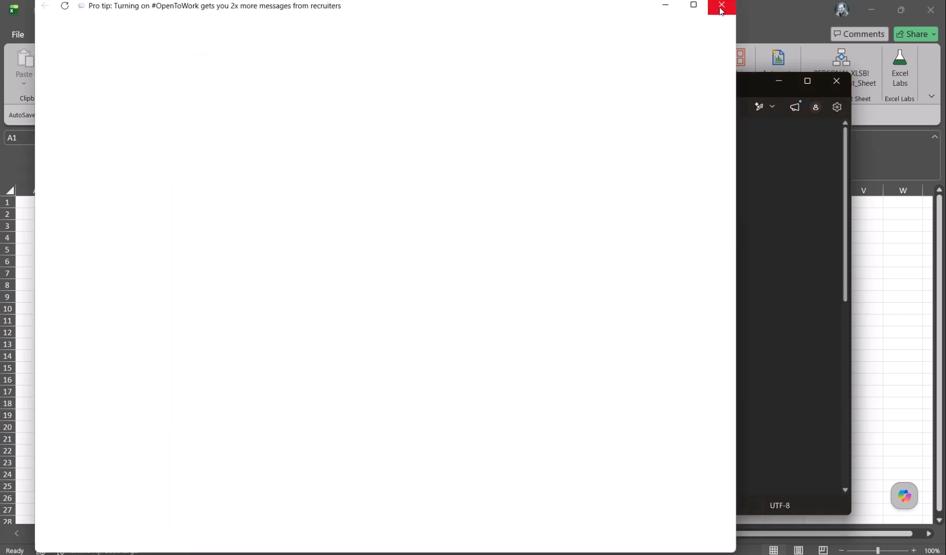
{"action": "left_click", "coordinate": [721, 5]}
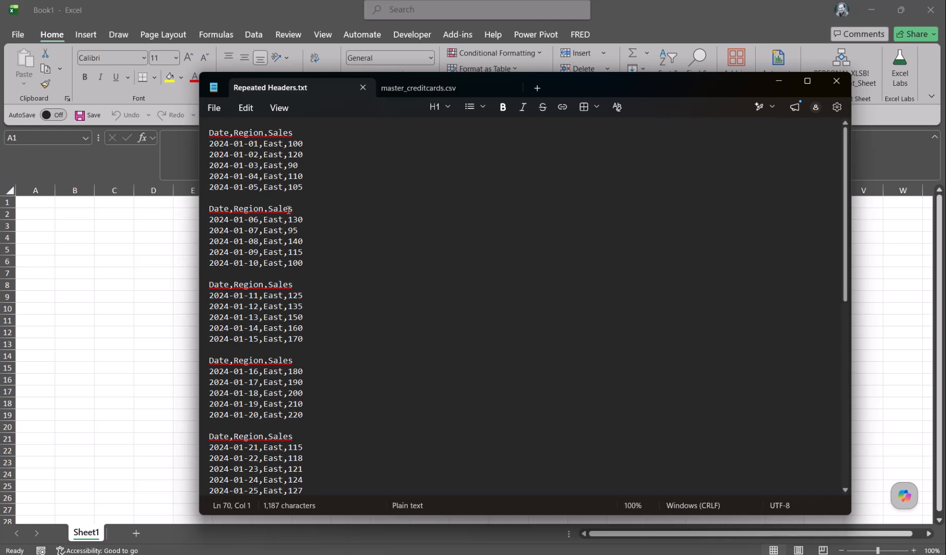
{"action": "left_click", "coordinate": [135, 246]}
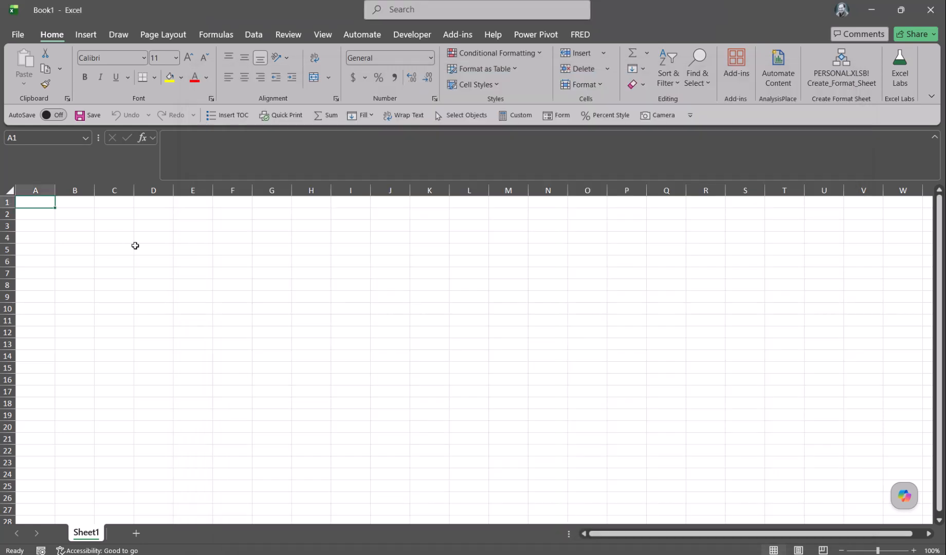
Step: Import the text file Repeated Headers.txt from the Downloads folder as a text/CSV data source
{"action": "left_click", "coordinate": [260, 36]}
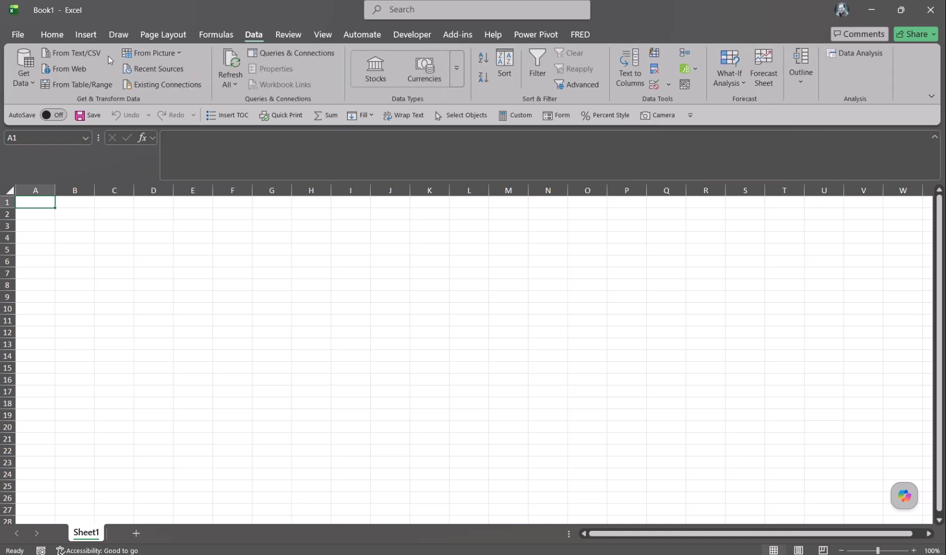
{"action": "left_click", "coordinate": [89, 54]}
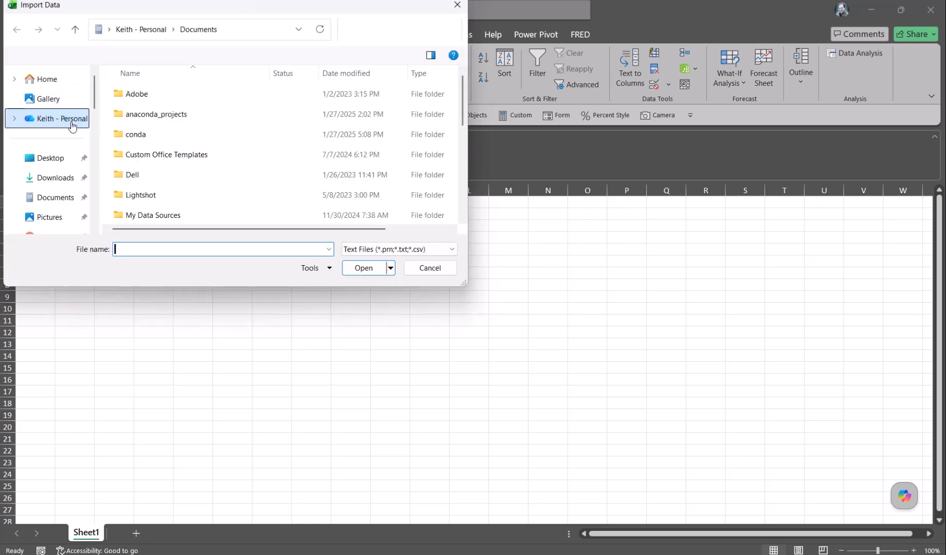
{"action": "left_click", "coordinate": [60, 133]}
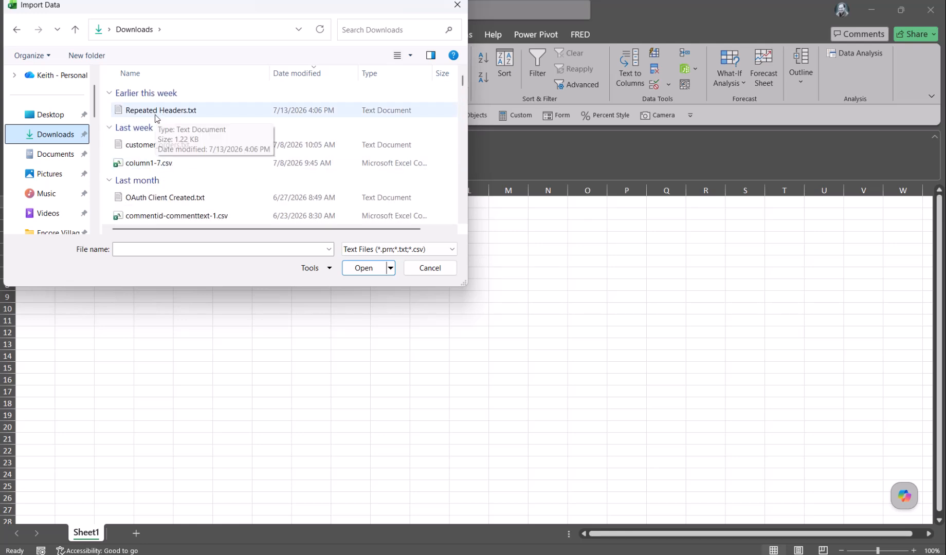
{"action": "left_click", "coordinate": [156, 113]}
{"action": "left_click", "coordinate": [350, 268]}
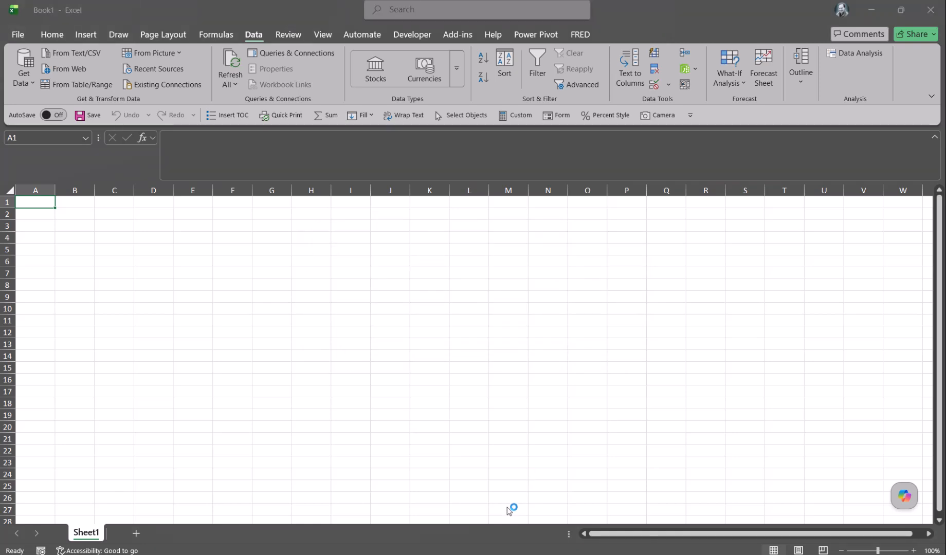
Step: Compare the import preview with the original Repeated Headers.txt in Notepad and return to the preview
{"action": "mouse_move", "coordinate": [507, 554]}
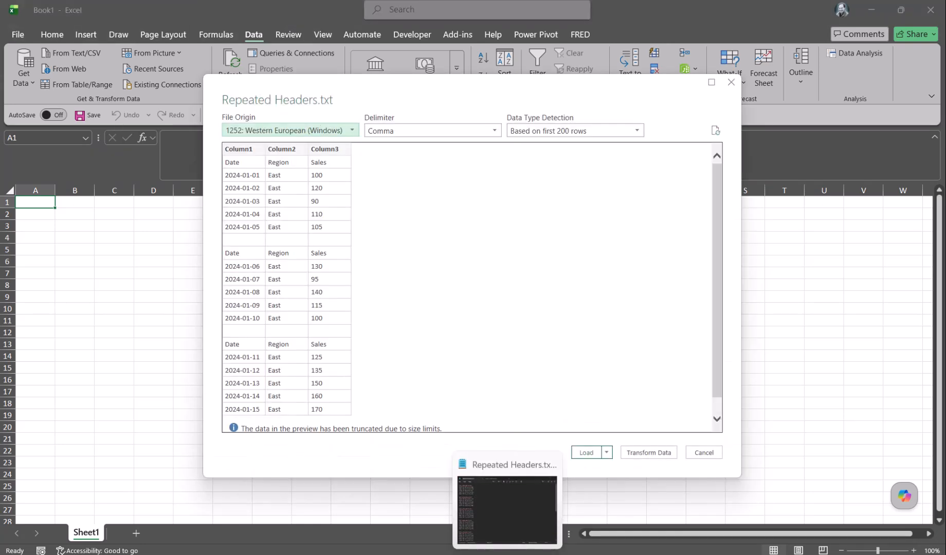
{"action": "left_click", "coordinate": [507, 509]}
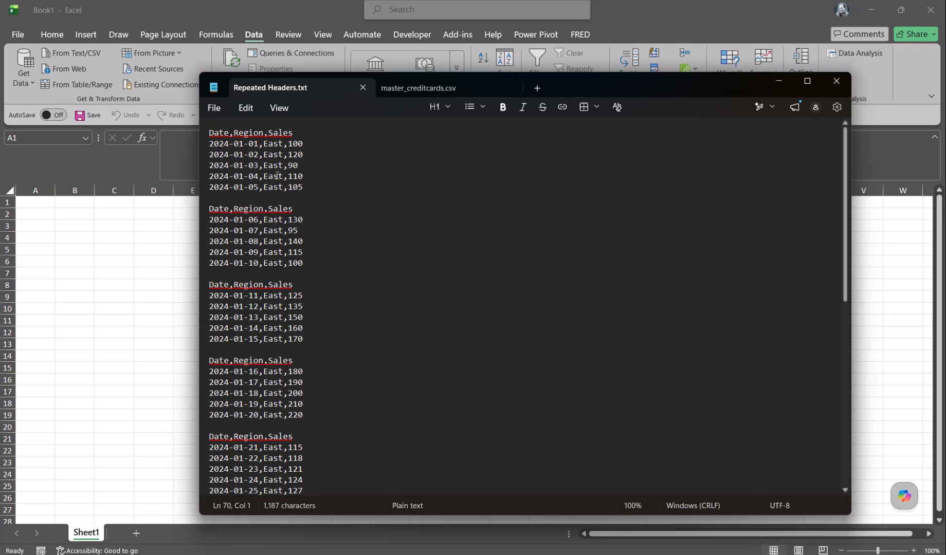
{"action": "left_click", "coordinate": [781, 83]}
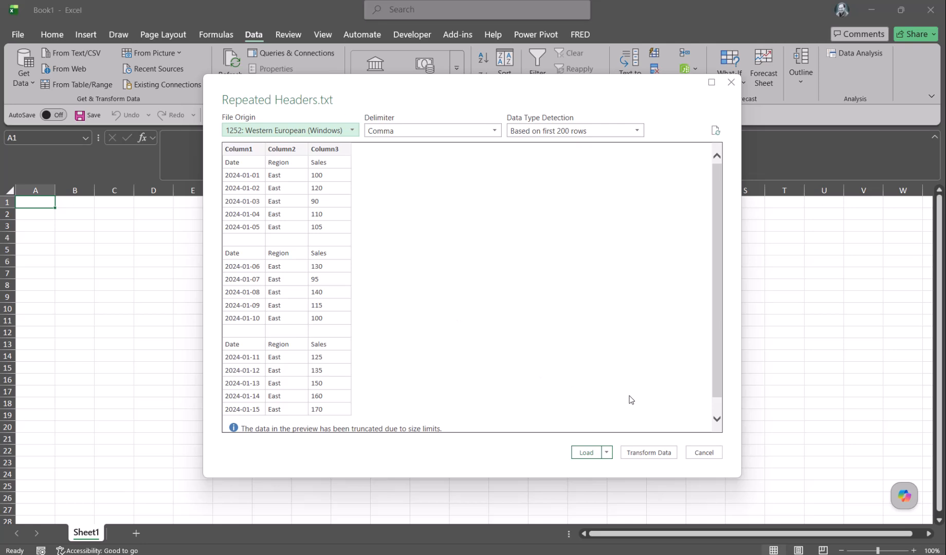
Step: Open the imported data for transformation in Power Query and use its first row as headers
{"action": "left_click", "coordinate": [663, 453]}
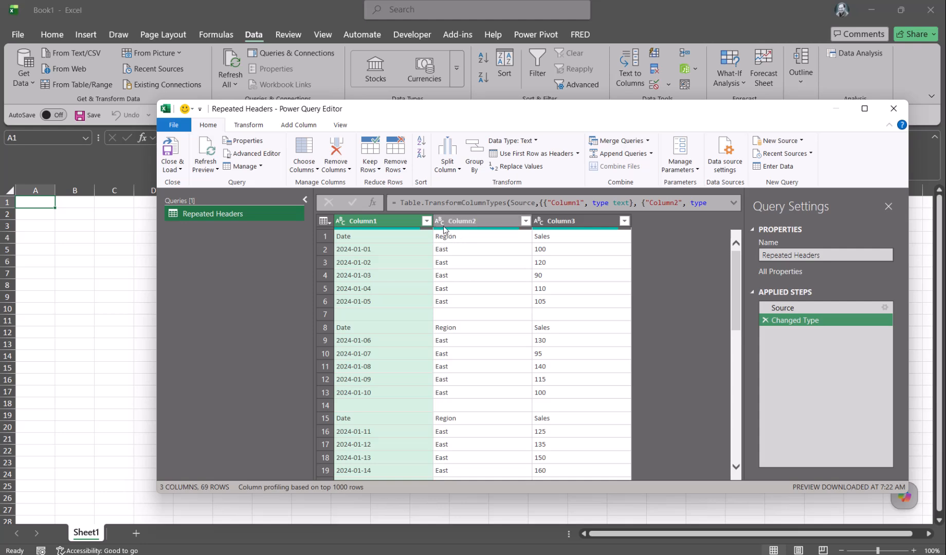
{"action": "left_click", "coordinate": [383, 218]}
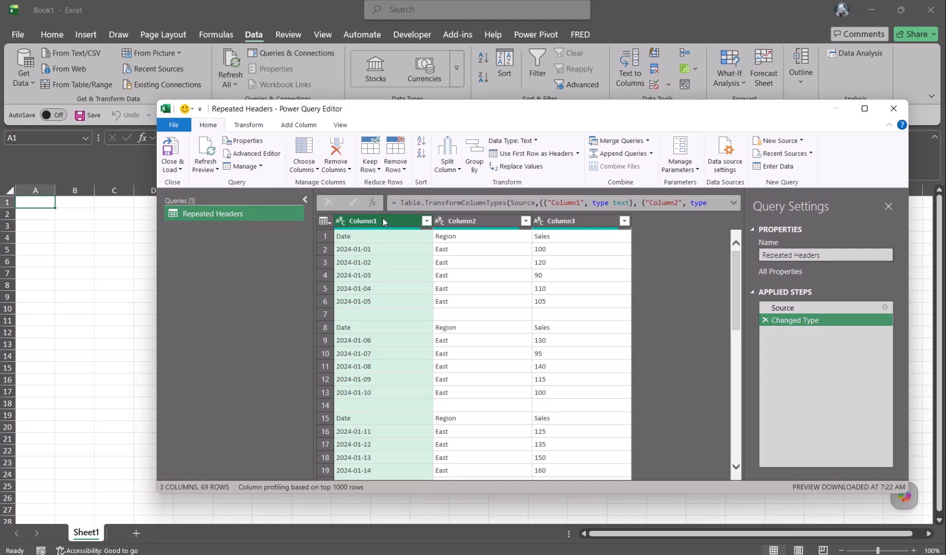
{"action": "right_click", "coordinate": [384, 218]}
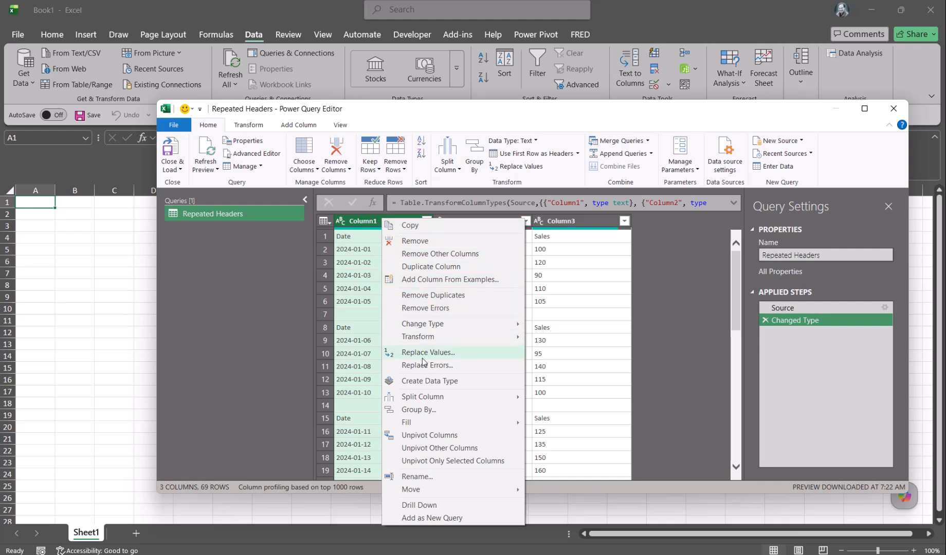
{"action": "left_click", "coordinate": [339, 222]}
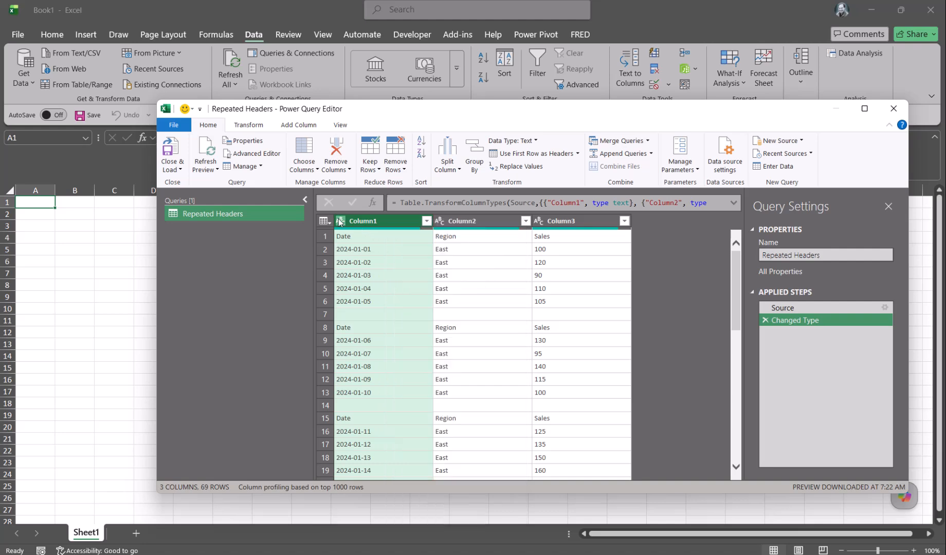
{"action": "left_click", "coordinate": [323, 222]}
{"action": "left_click", "coordinate": [323, 222]}
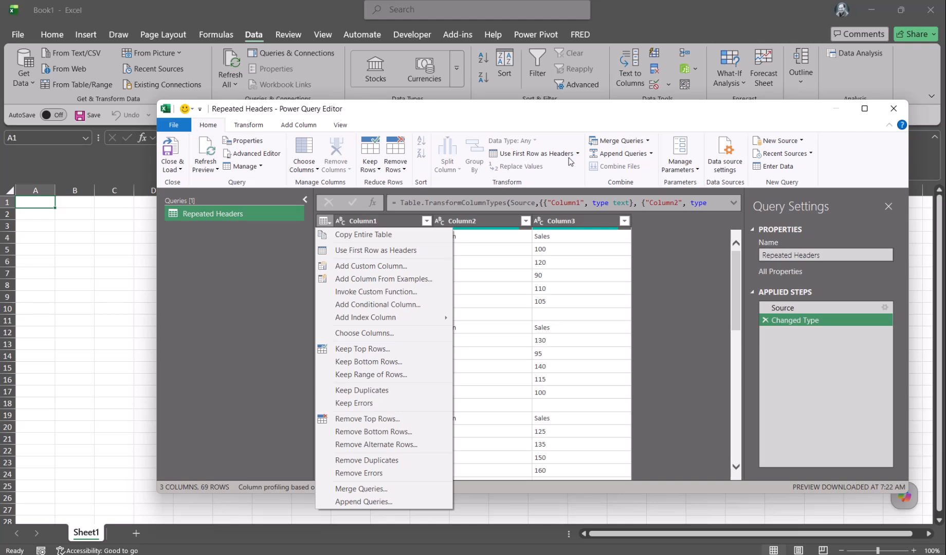
{"action": "left_click", "coordinate": [376, 250]}
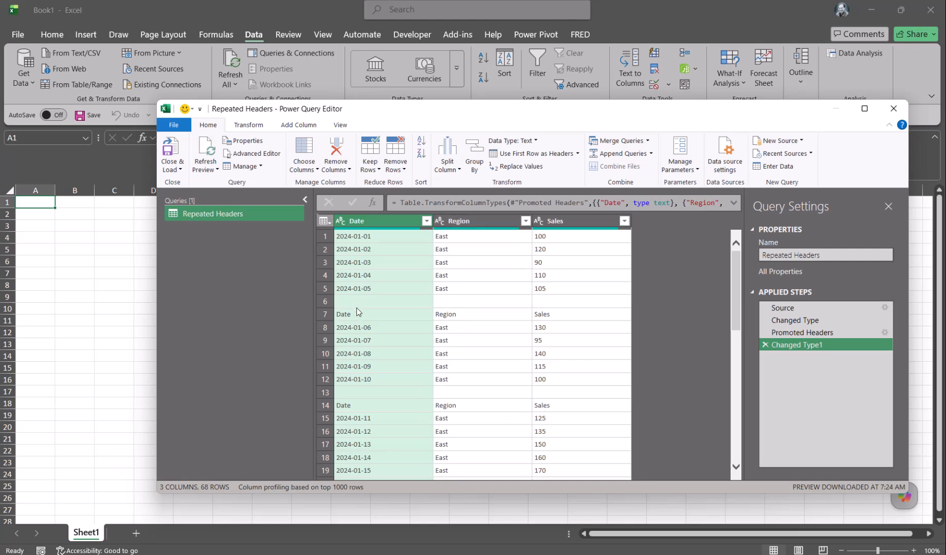
Step: Filter out the repeated header rows by keeping only rows where the Date column does not equal "Date"
{"action": "left_click", "coordinate": [380, 223]}
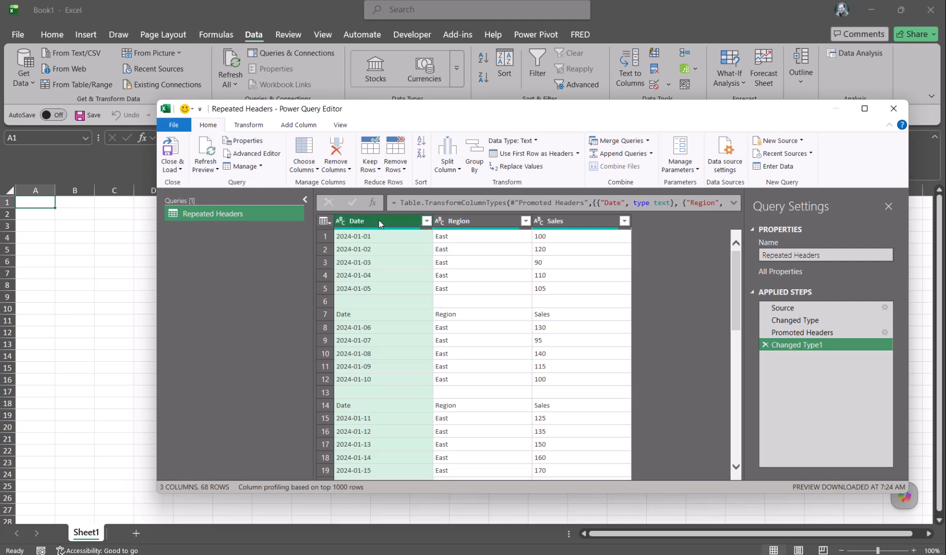
{"action": "left_click", "coordinate": [427, 221]}
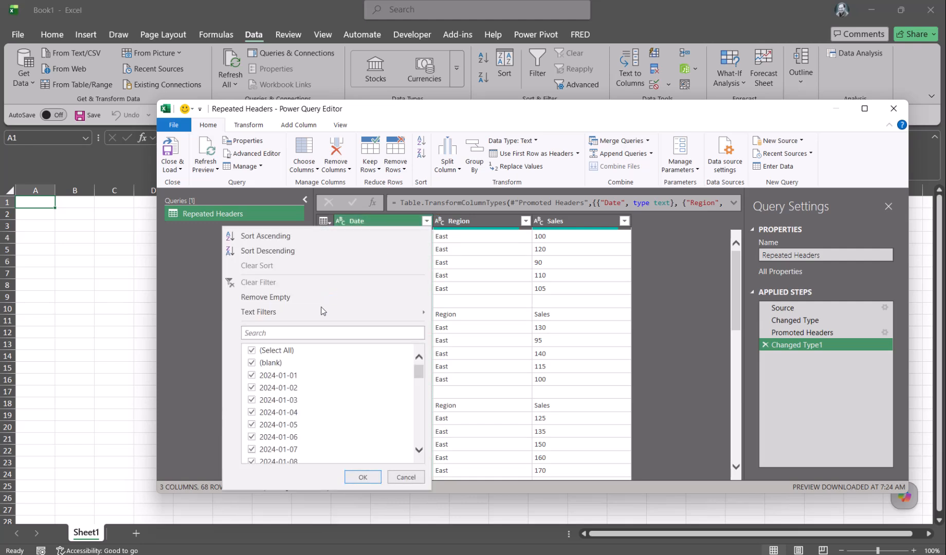
{"action": "mouse_move", "coordinate": [321, 310]}
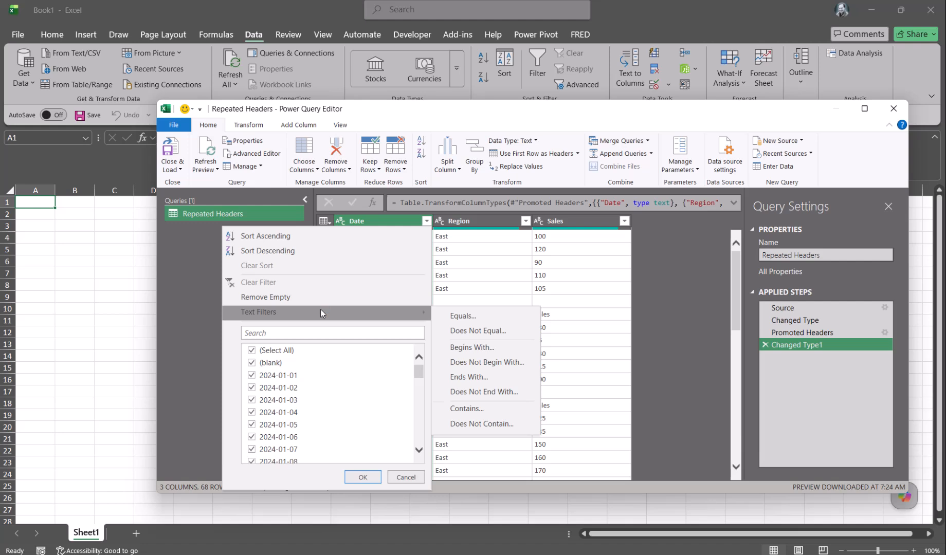
{"action": "left_click", "coordinate": [473, 332]}
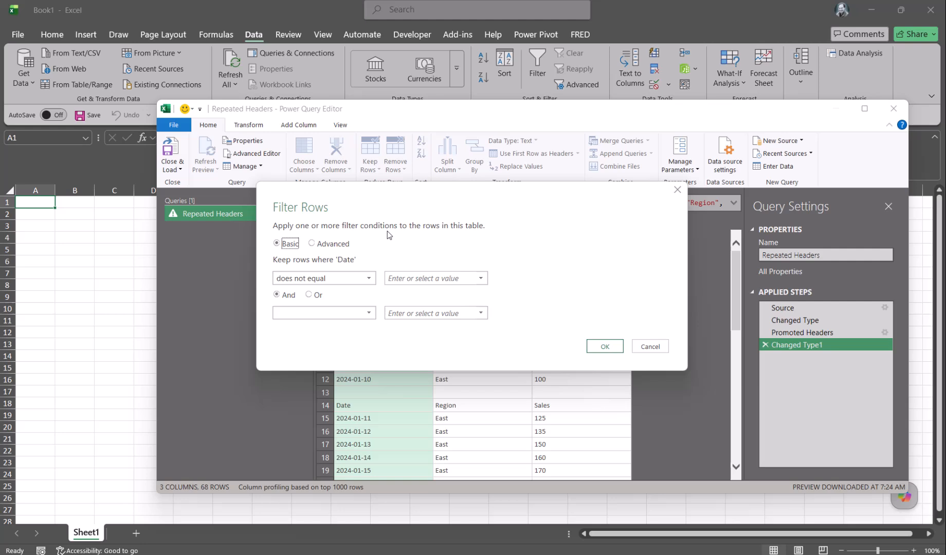
{"action": "left_click_drag", "start_coordinate": [462, 200], "coordinate": [612, 207]}
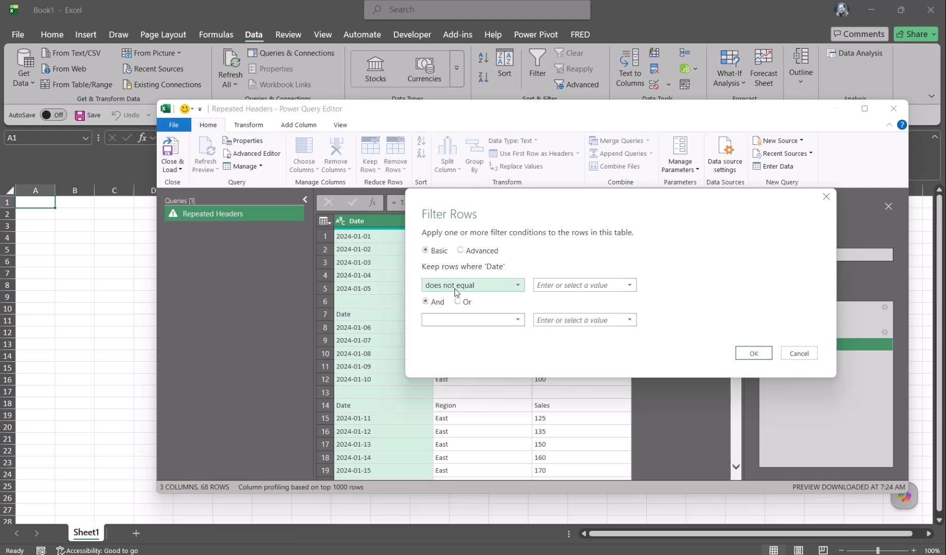
{"action": "left_click", "coordinate": [575, 281]}
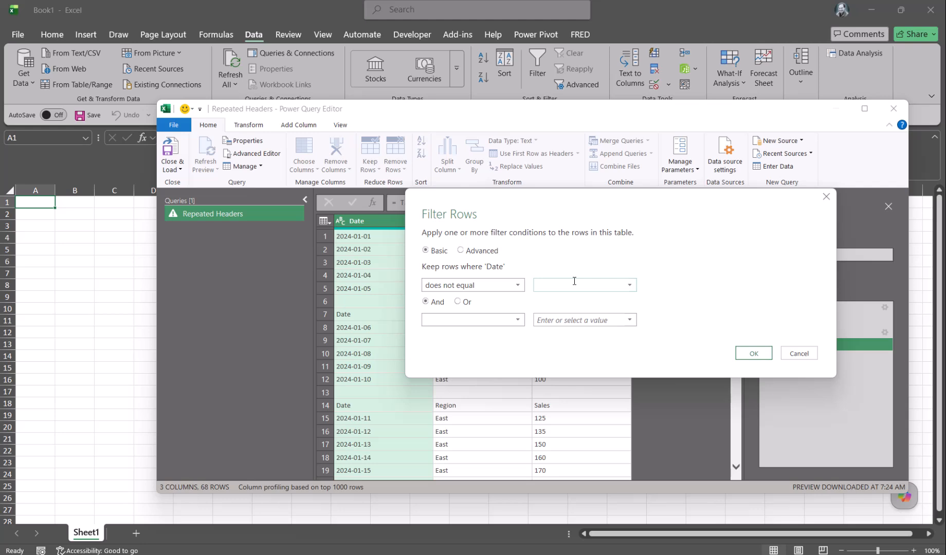
{"action": "type", "text": "Date"}
{"action": "left_click", "coordinate": [754, 353]}
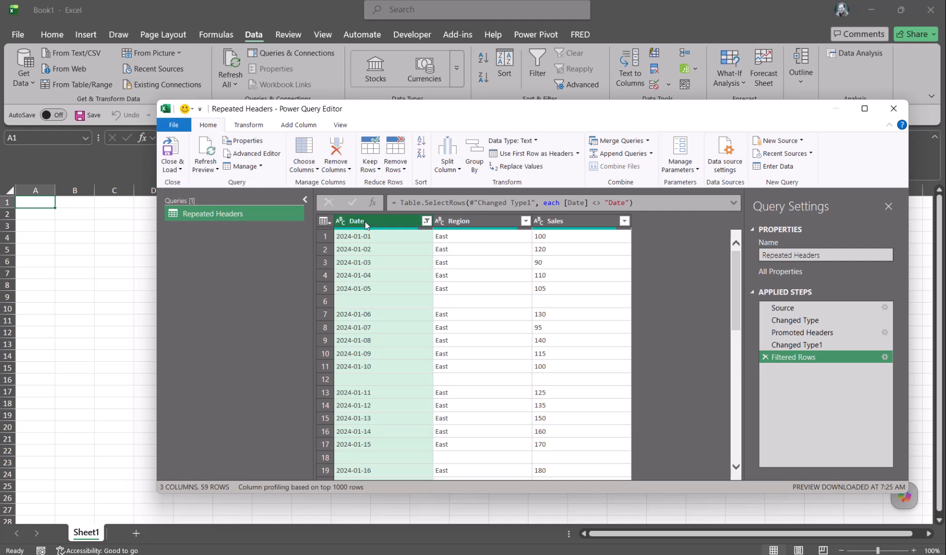
Step: Remove the blank rows from the query table
{"action": "mouse_move", "coordinate": [366, 232]}
{"action": "left_click", "coordinate": [407, 168]}
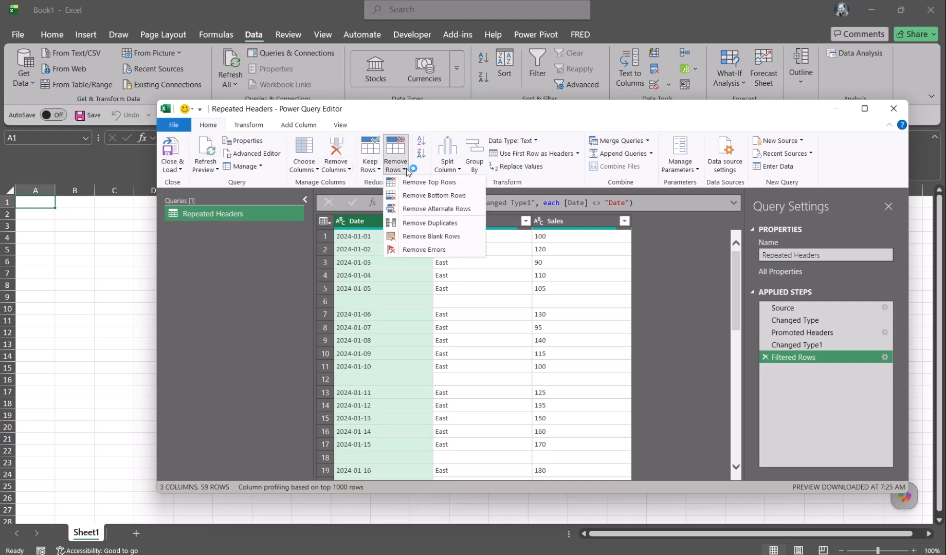
{"action": "left_click", "coordinate": [426, 237]}
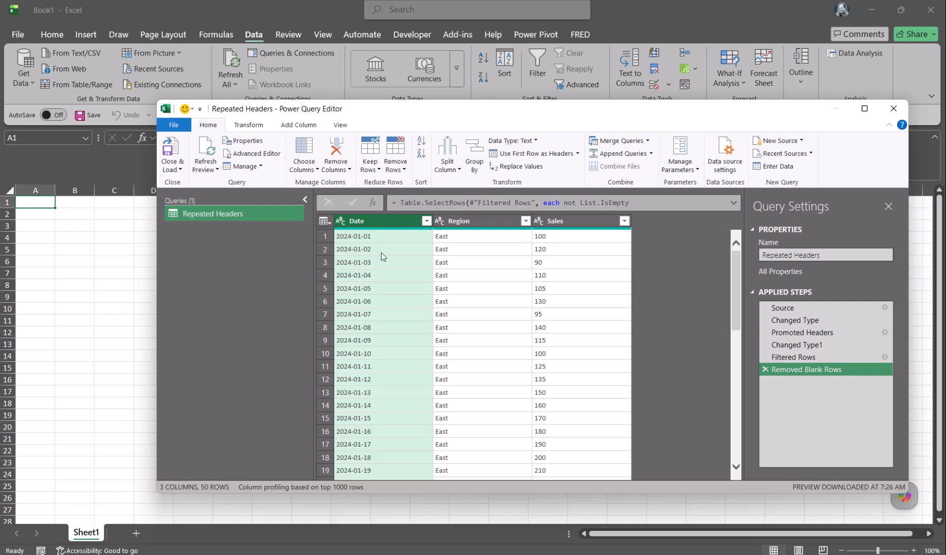
Step: Set the Date column's data type to Date and the Sales column's to Whole Number
{"action": "left_click", "coordinate": [343, 224]}
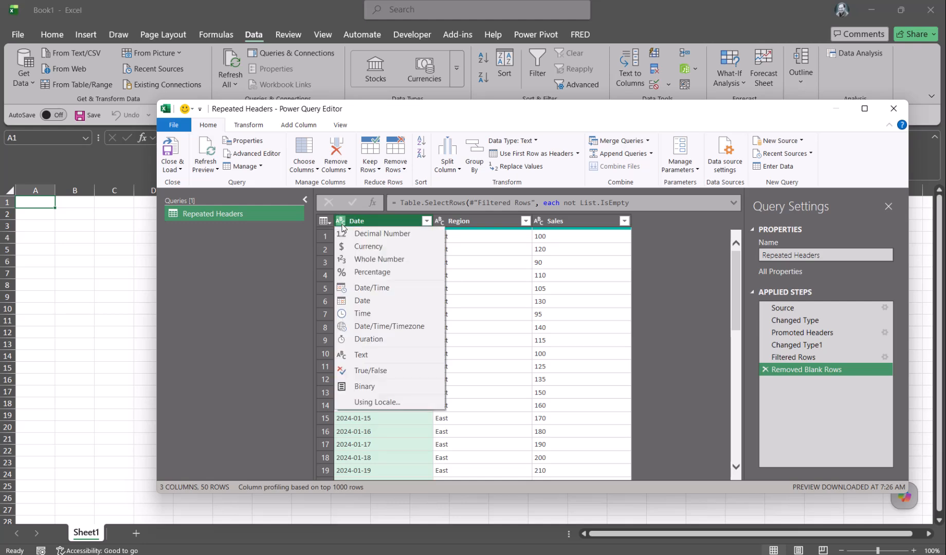
{"action": "left_click", "coordinate": [363, 301]}
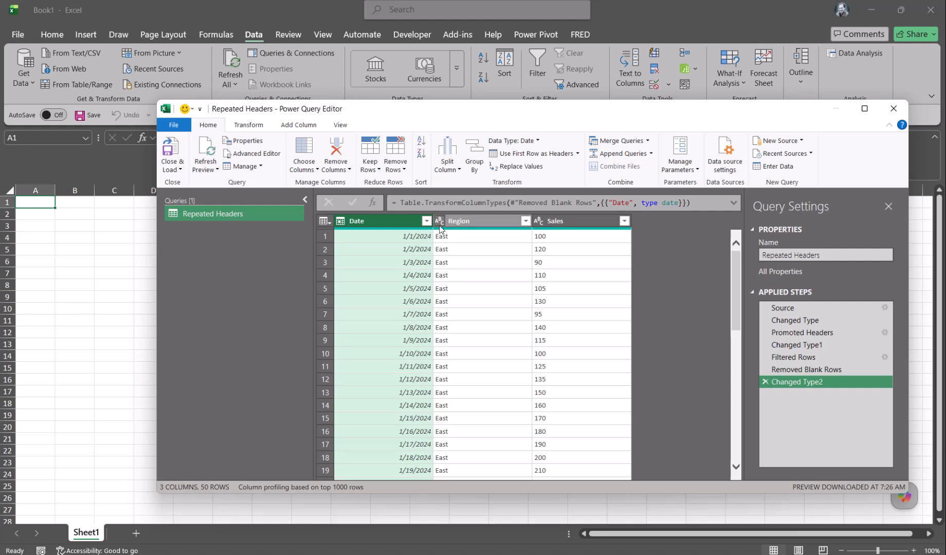
{"action": "left_click", "coordinate": [538, 222]}
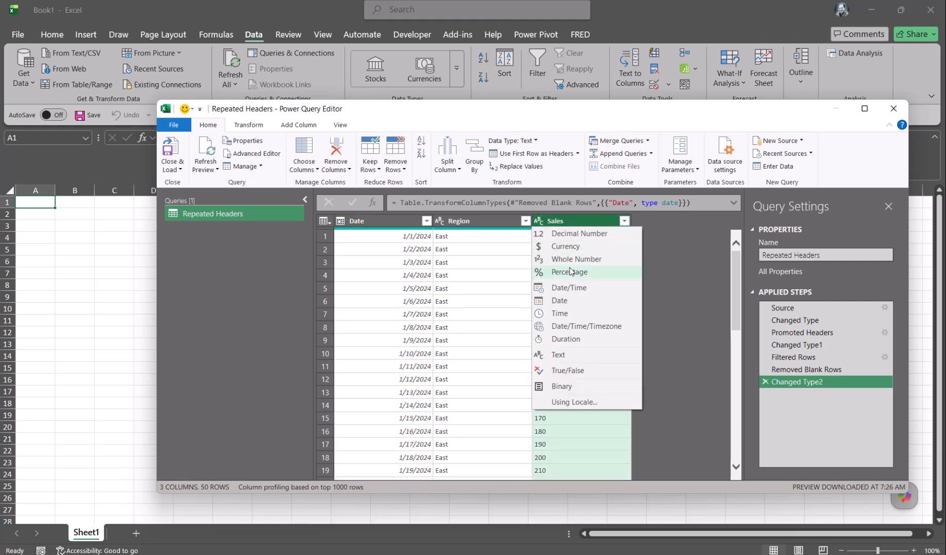
{"action": "left_click", "coordinate": [574, 260]}
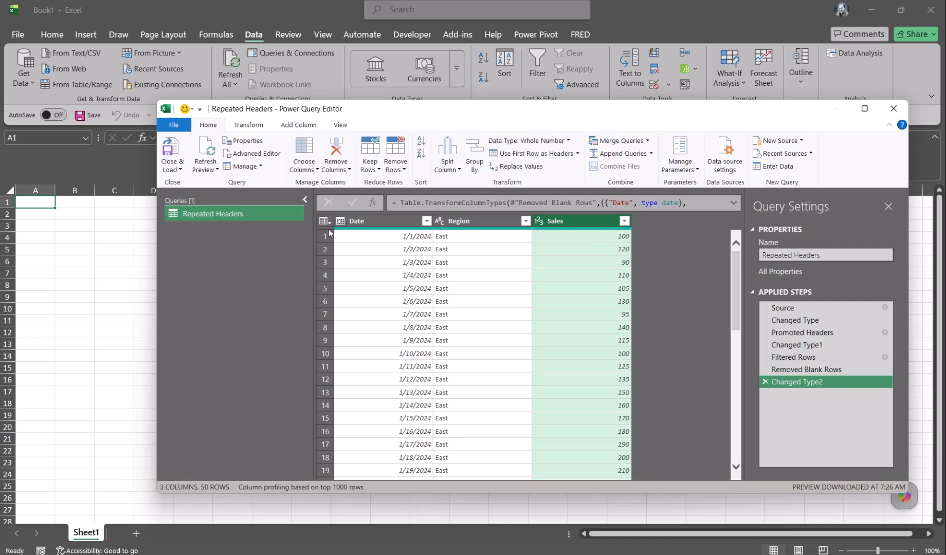
Step: Close the query editor and load the cleaned query into the workbook
{"action": "left_click", "coordinate": [174, 146]}
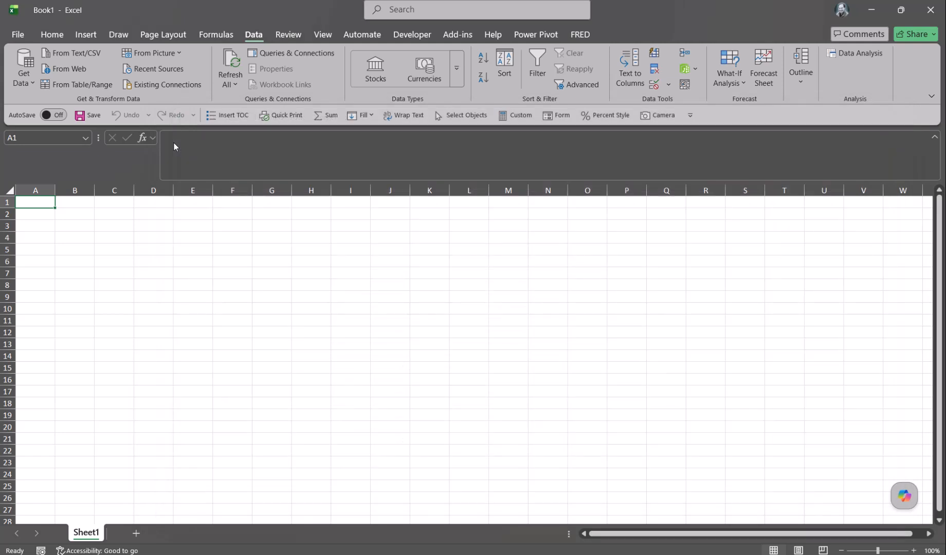